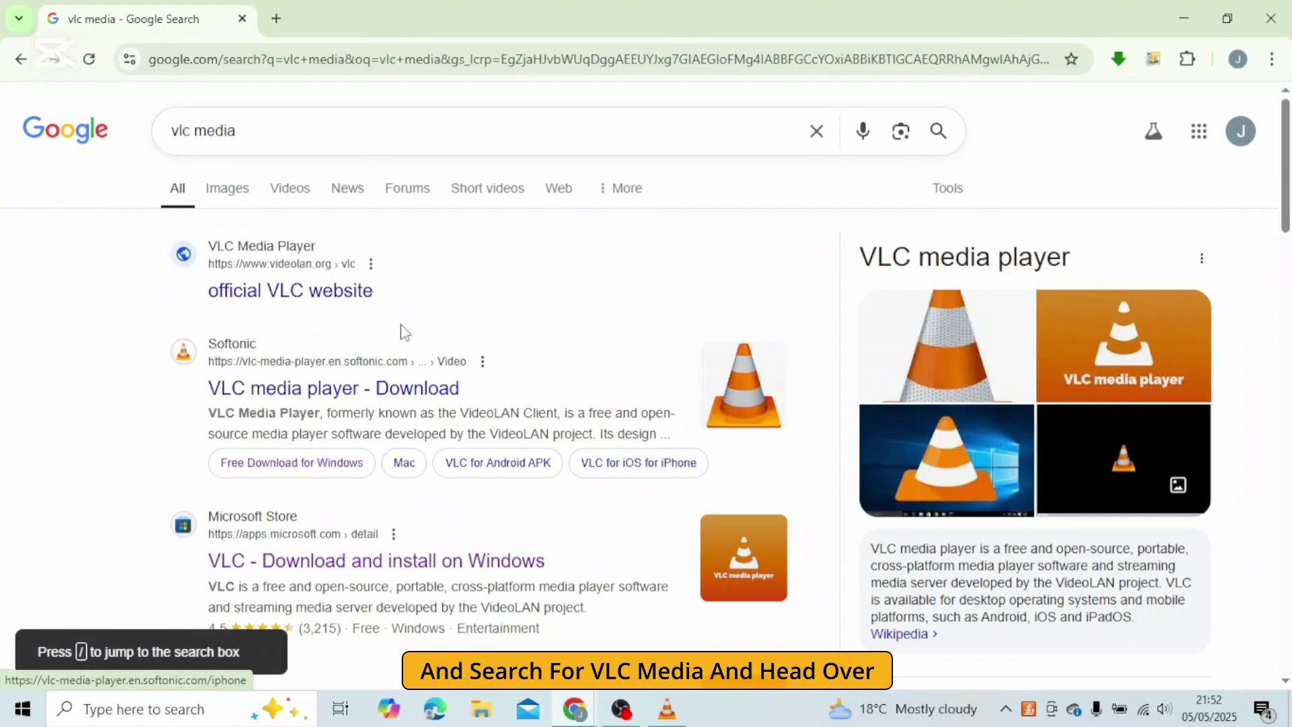
Download VLC 3.0.21 for Windows 64-bit from the official VideoLAN site and show it in Downloads.
{"action": "left_click", "coordinate": [253, 285]}
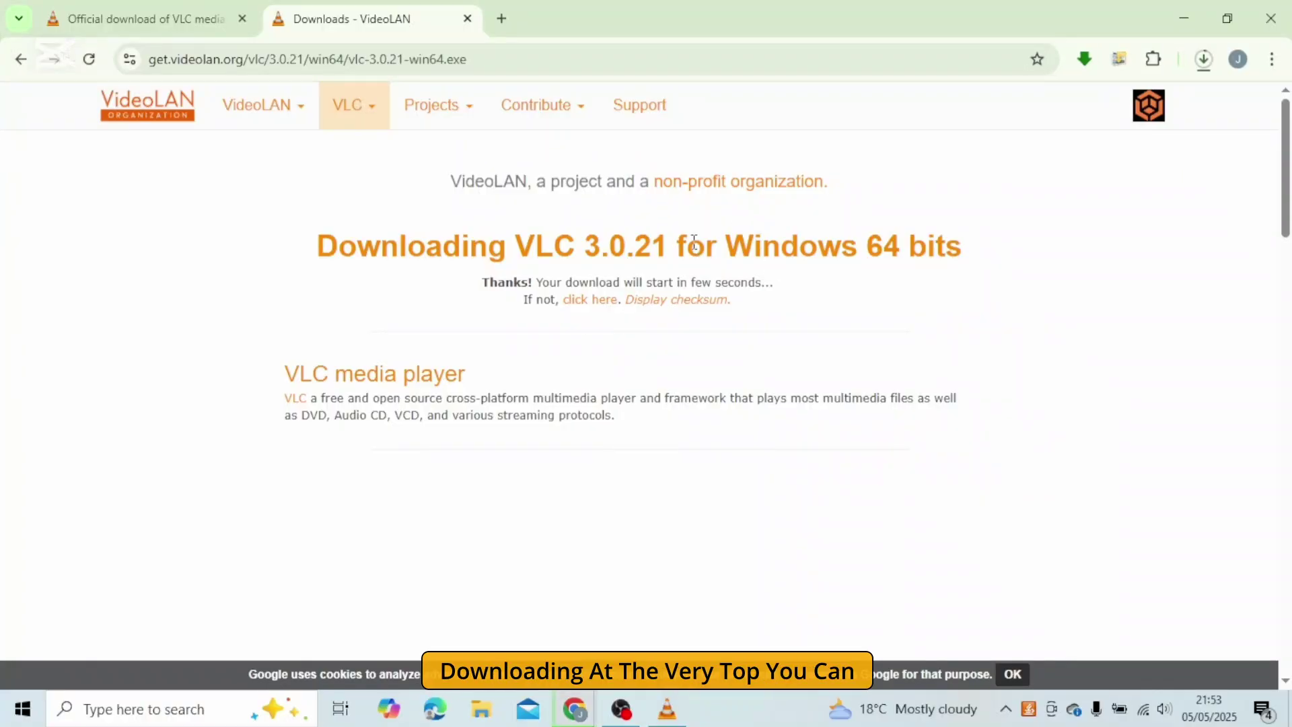
{"action": "left_click", "coordinate": [1202, 66]}
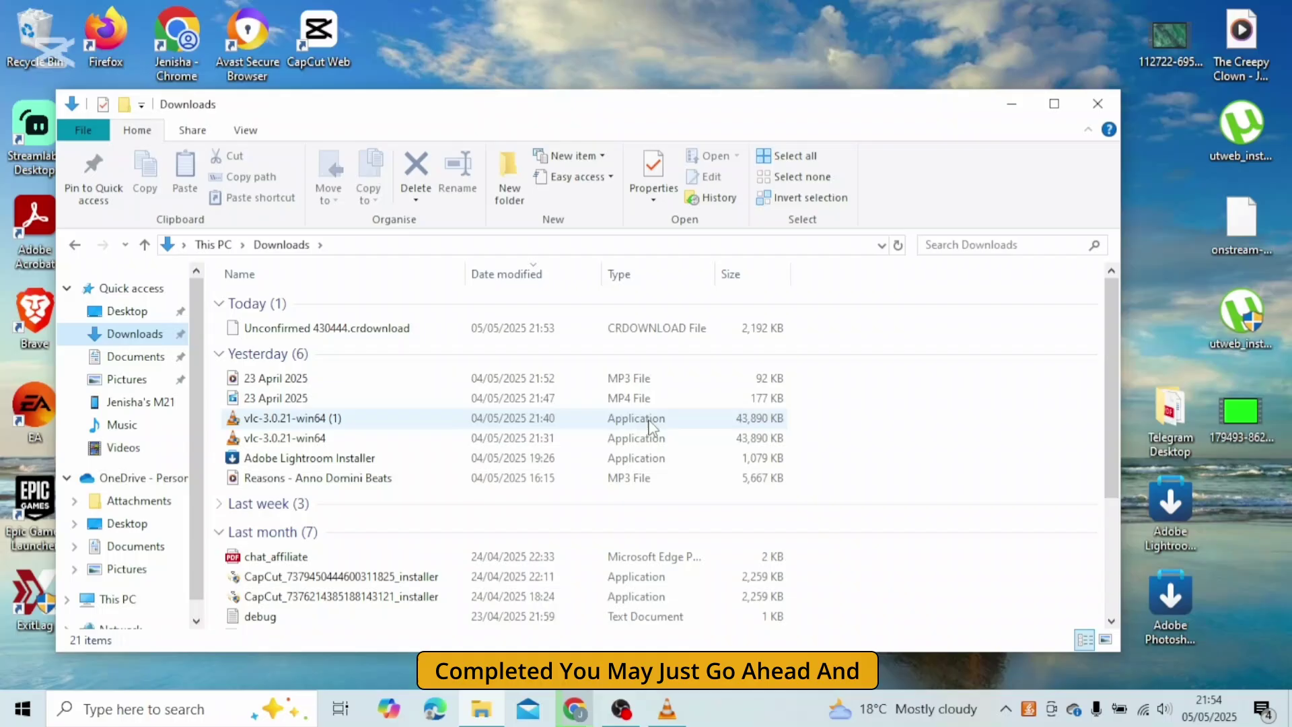
Minimize the Downloads window so the desktop and VLC media player are visible.
{"action": "left_click", "coordinate": [1011, 103]}
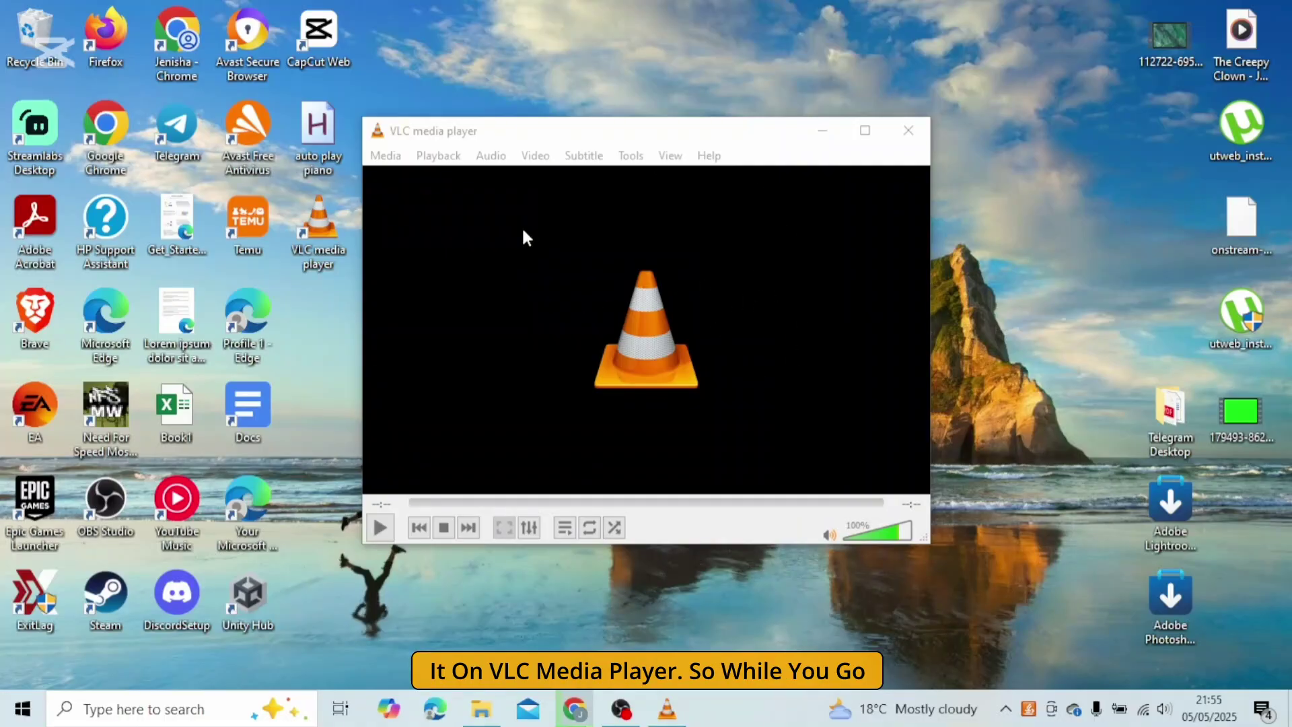
Maximize VLC and add 23 April 2025.mp4 from Downloads in Media > Convert / Save.
{"action": "left_click", "coordinate": [865, 129]}
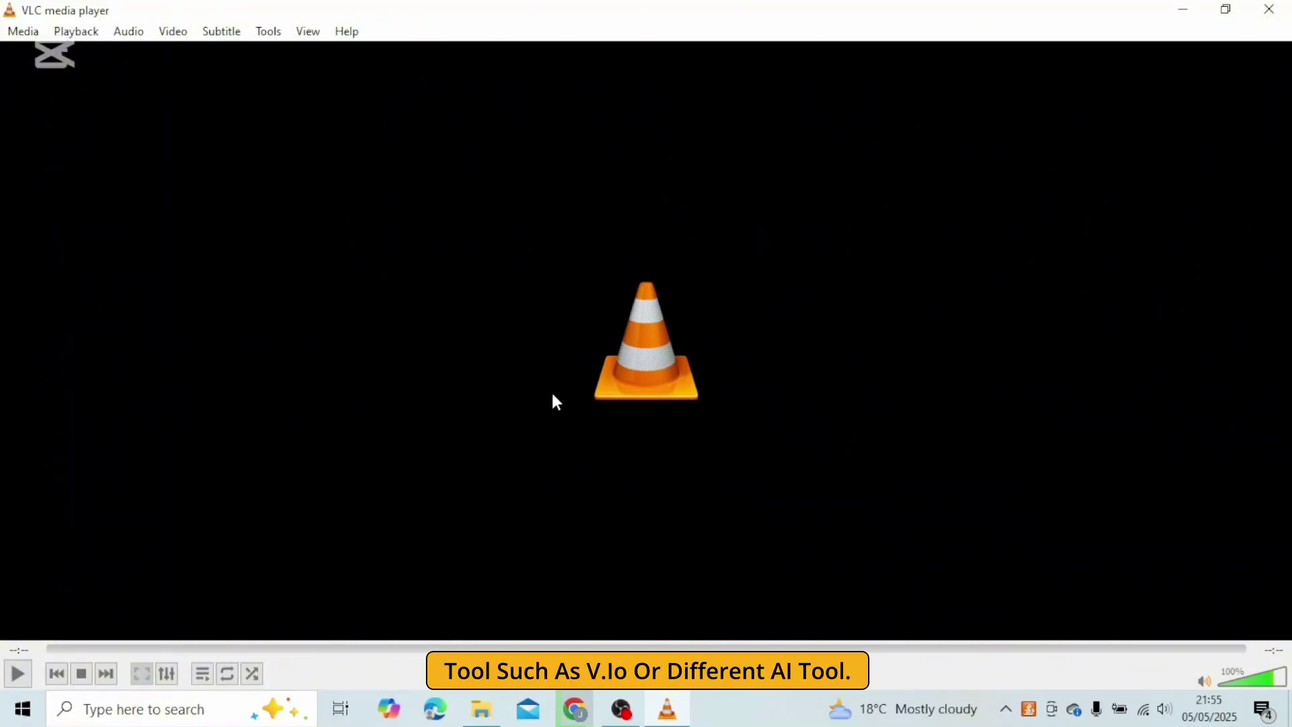
{"action": "left_click", "coordinate": [26, 34]}
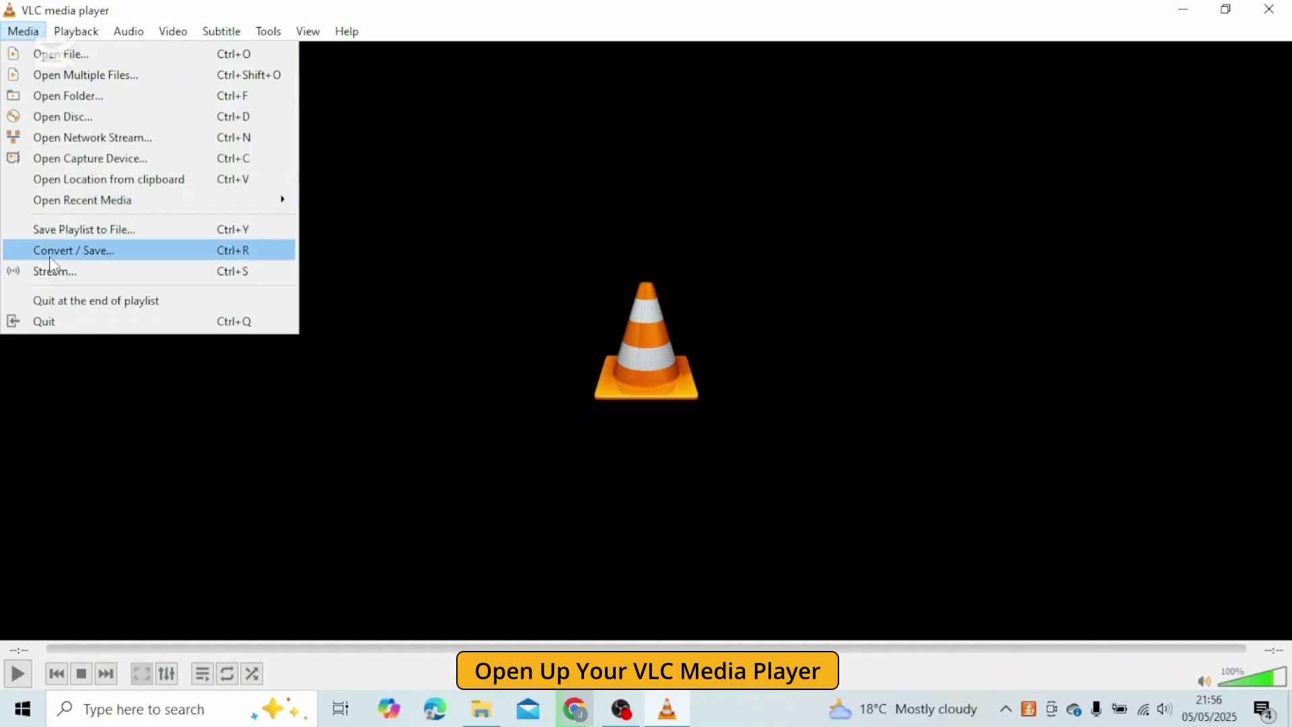
{"action": "left_click", "coordinate": [81, 247]}
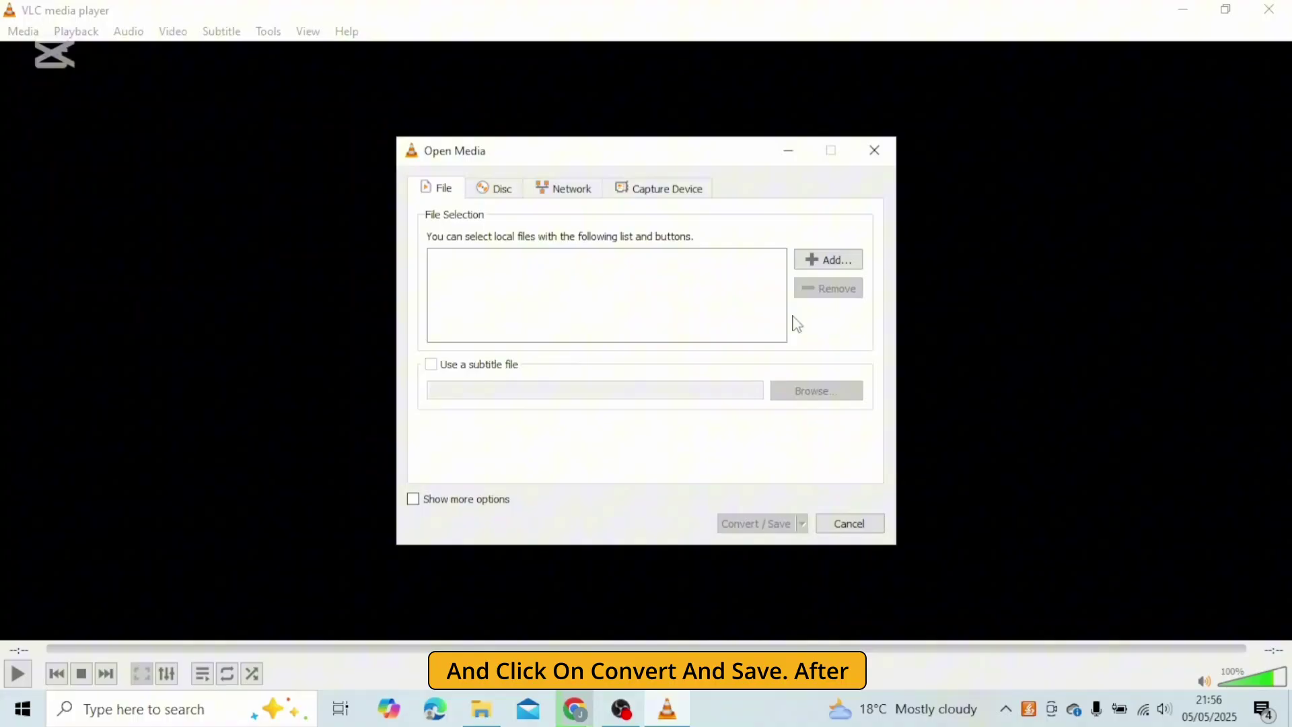
{"action": "left_click", "coordinate": [817, 261]}
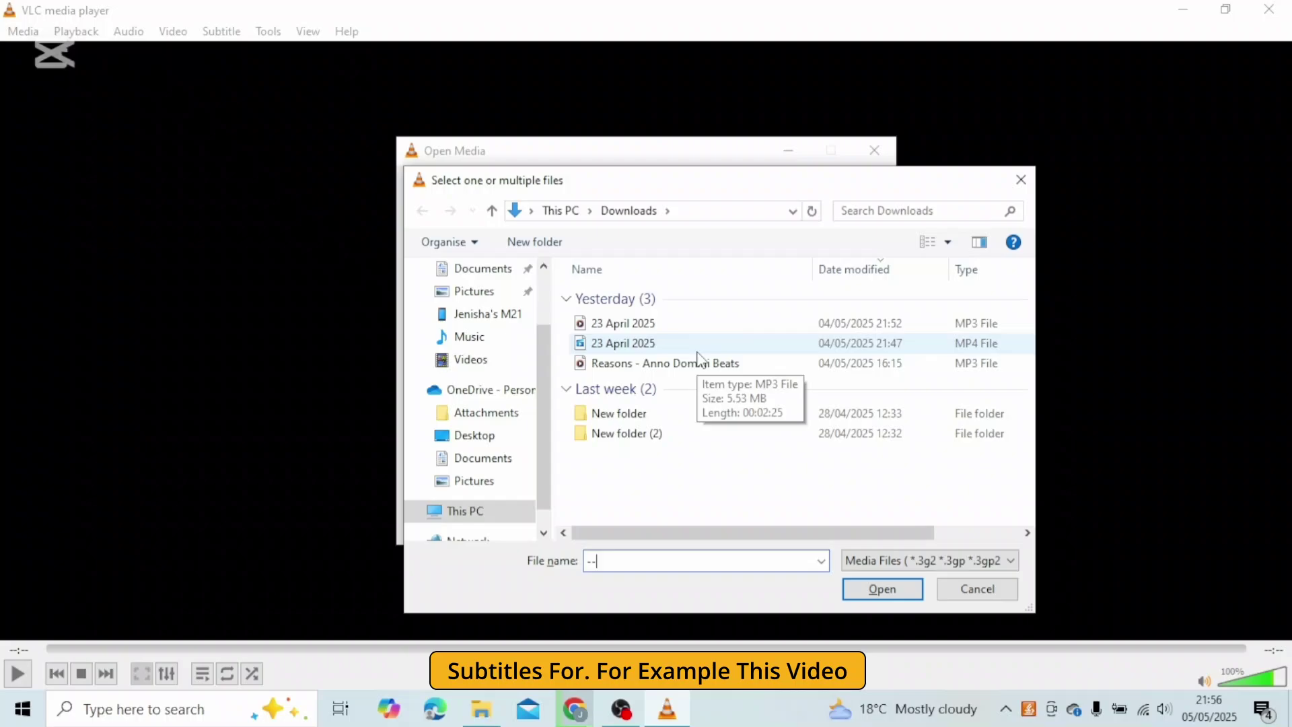
{"action": "left_click", "coordinate": [698, 347]}
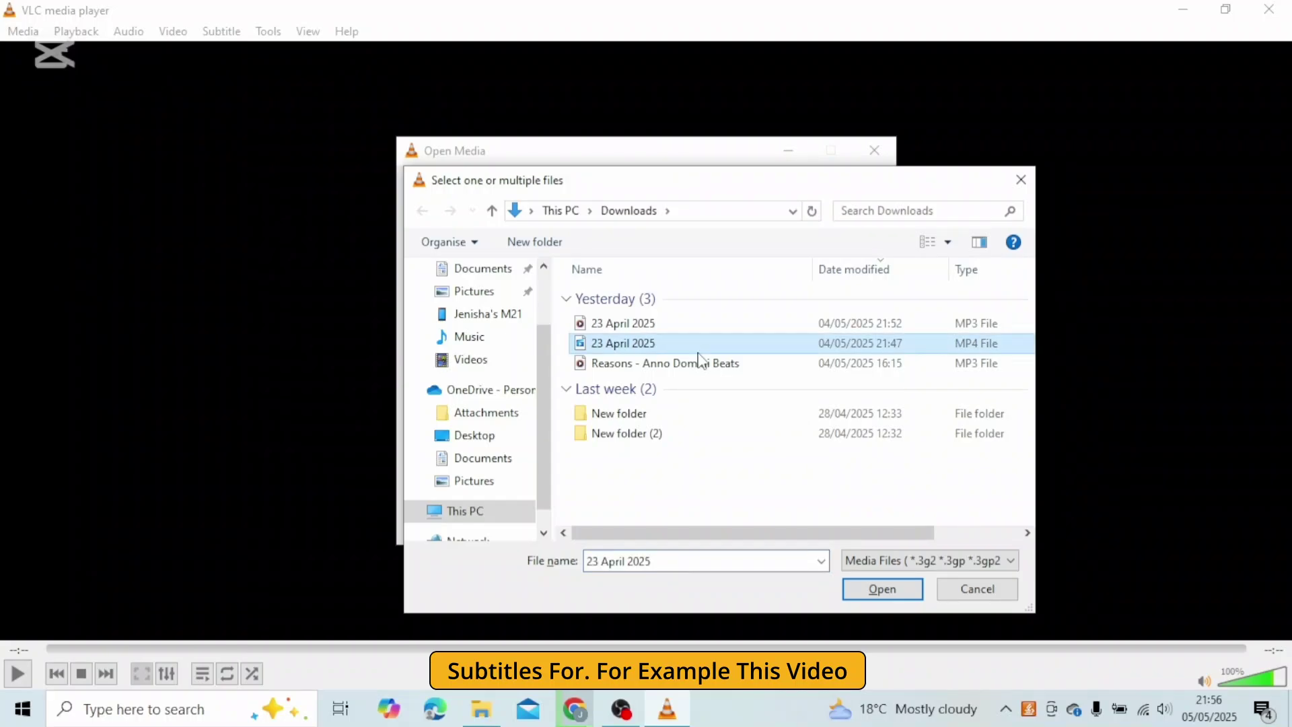
{"action": "left_click", "coordinate": [853, 591]}
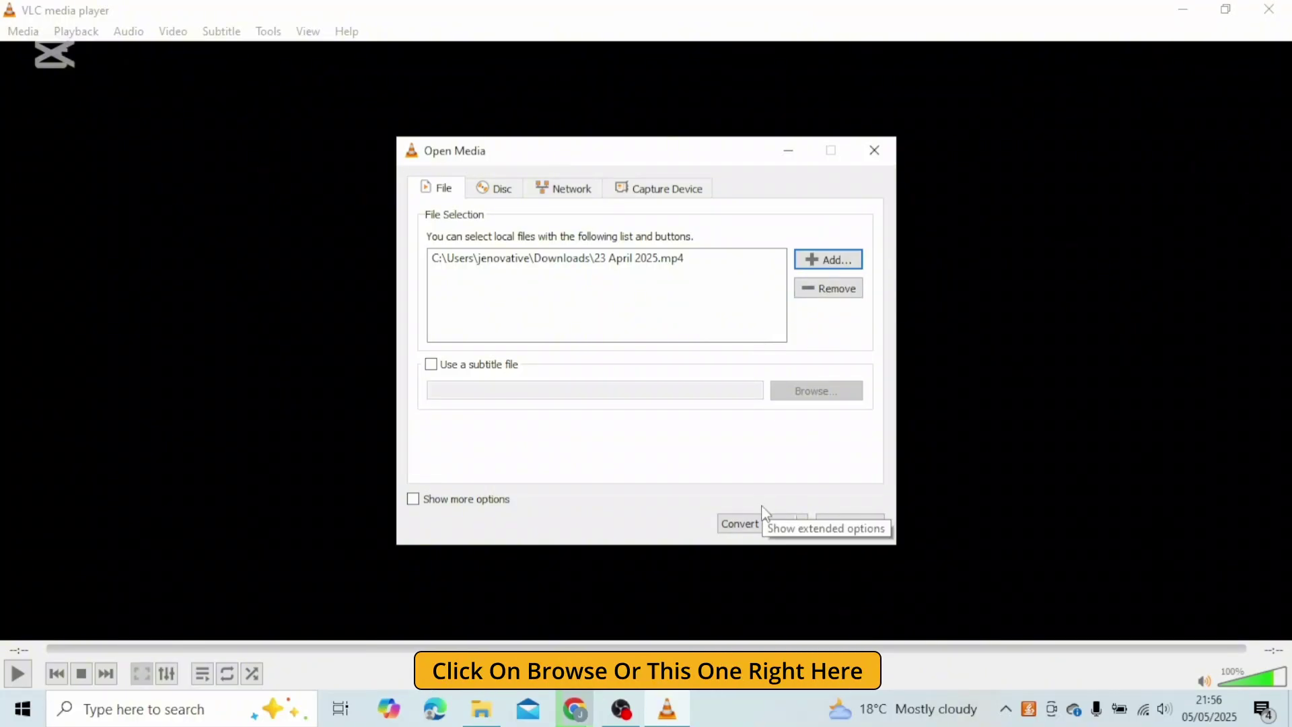
{"action": "left_click", "coordinate": [802, 525]}
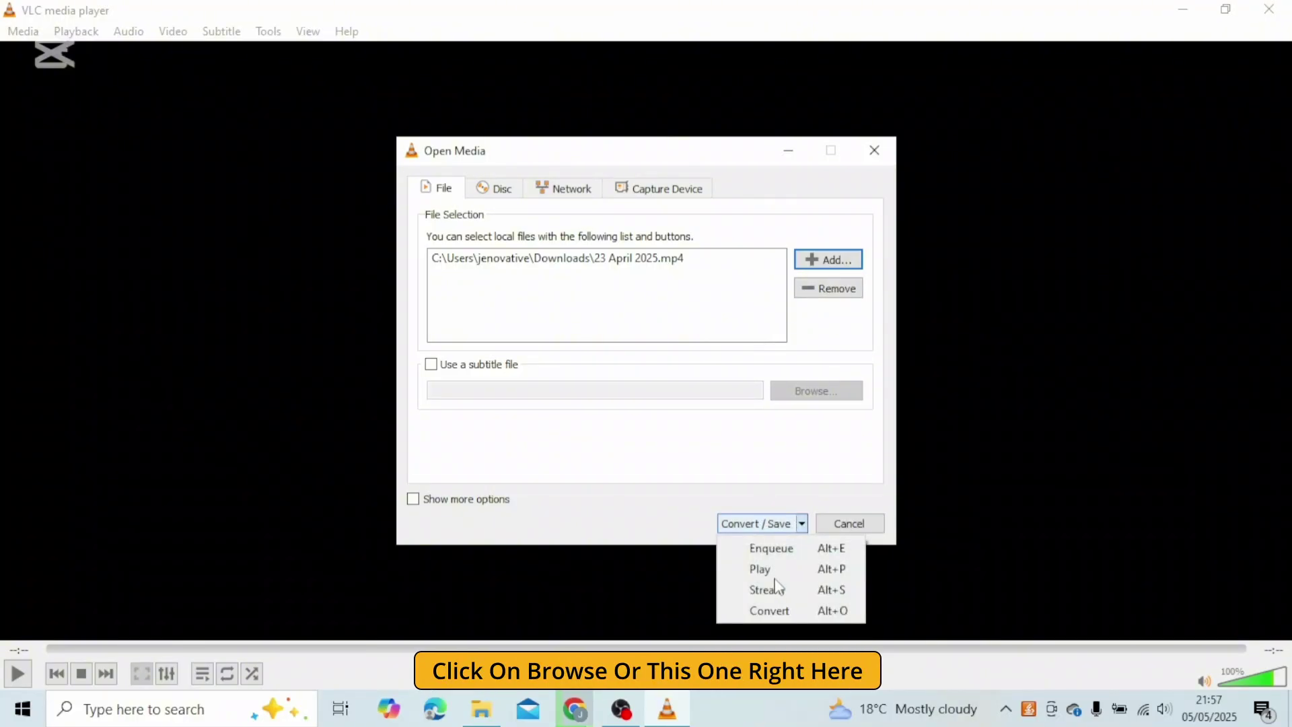
Convert the video with the Audio - MP3 profile to 23 April 2025.mp3, dismissing the overwrite warning.
{"action": "left_click", "coordinate": [768, 614]}
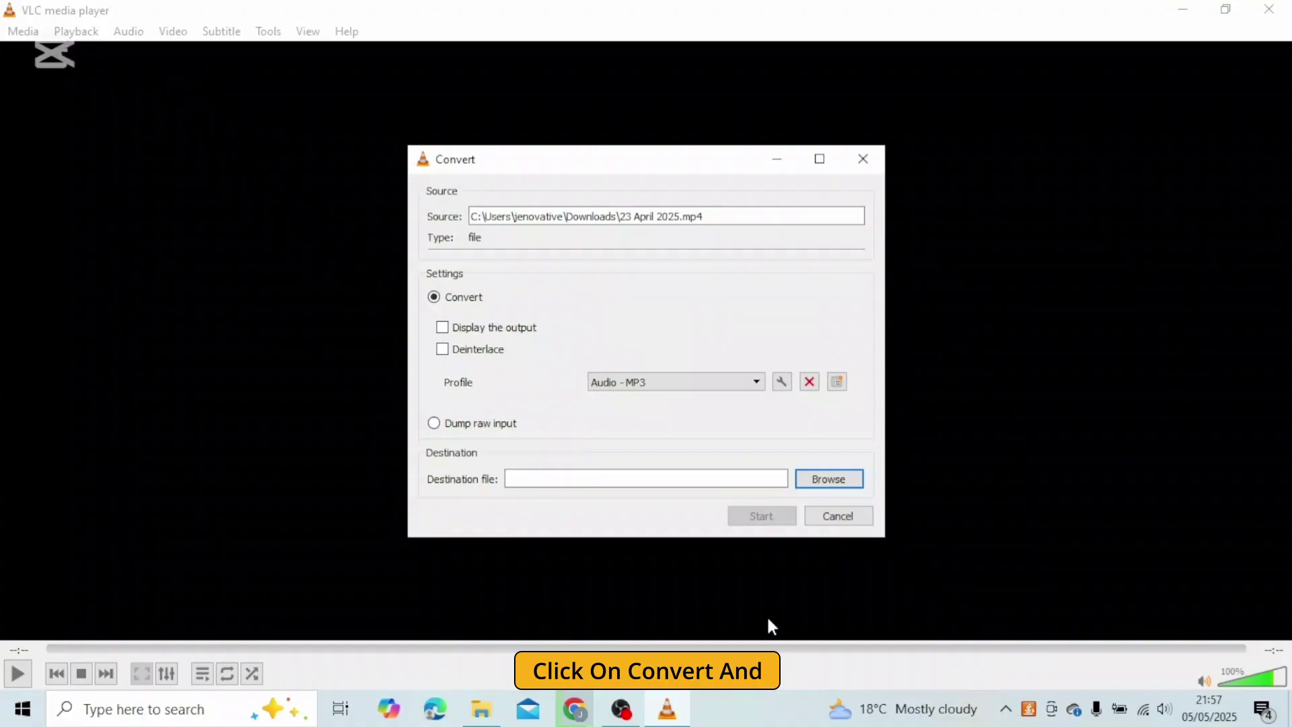
{"action": "left_click", "coordinate": [754, 383]}
{"action": "left_click", "coordinate": [773, 434]}
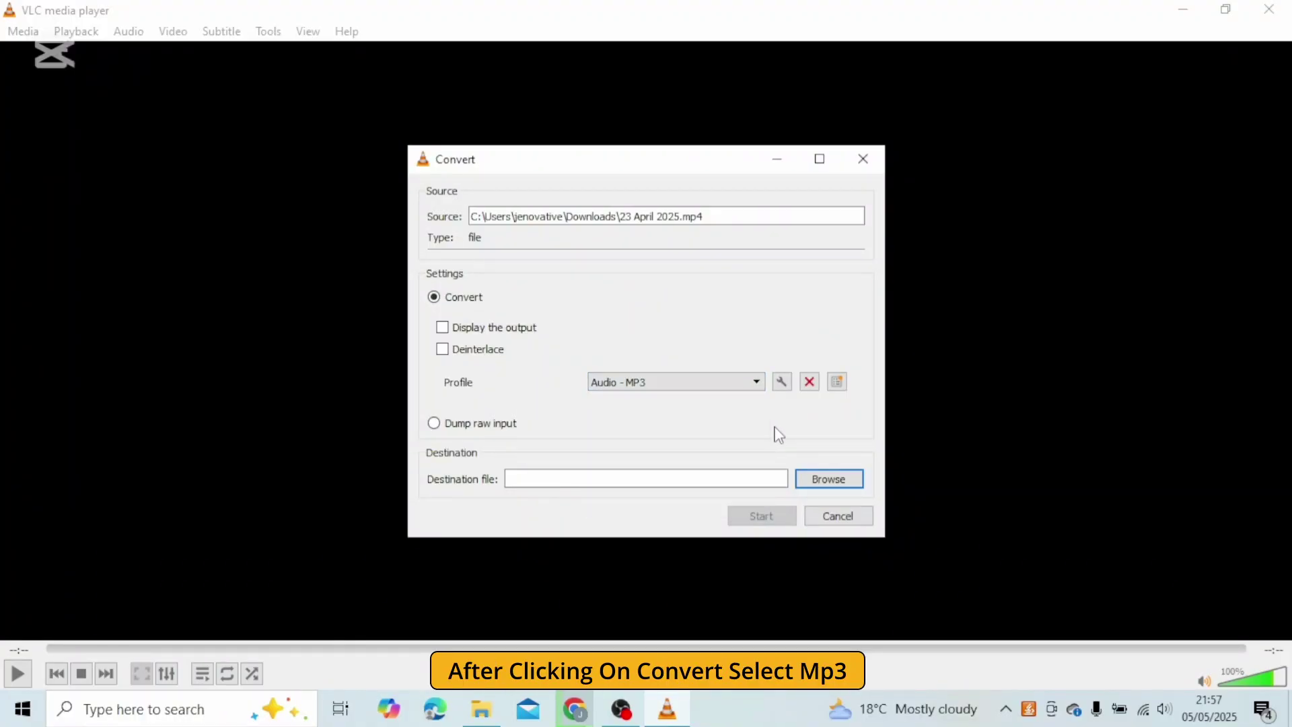
{"action": "left_click", "coordinate": [798, 481]}
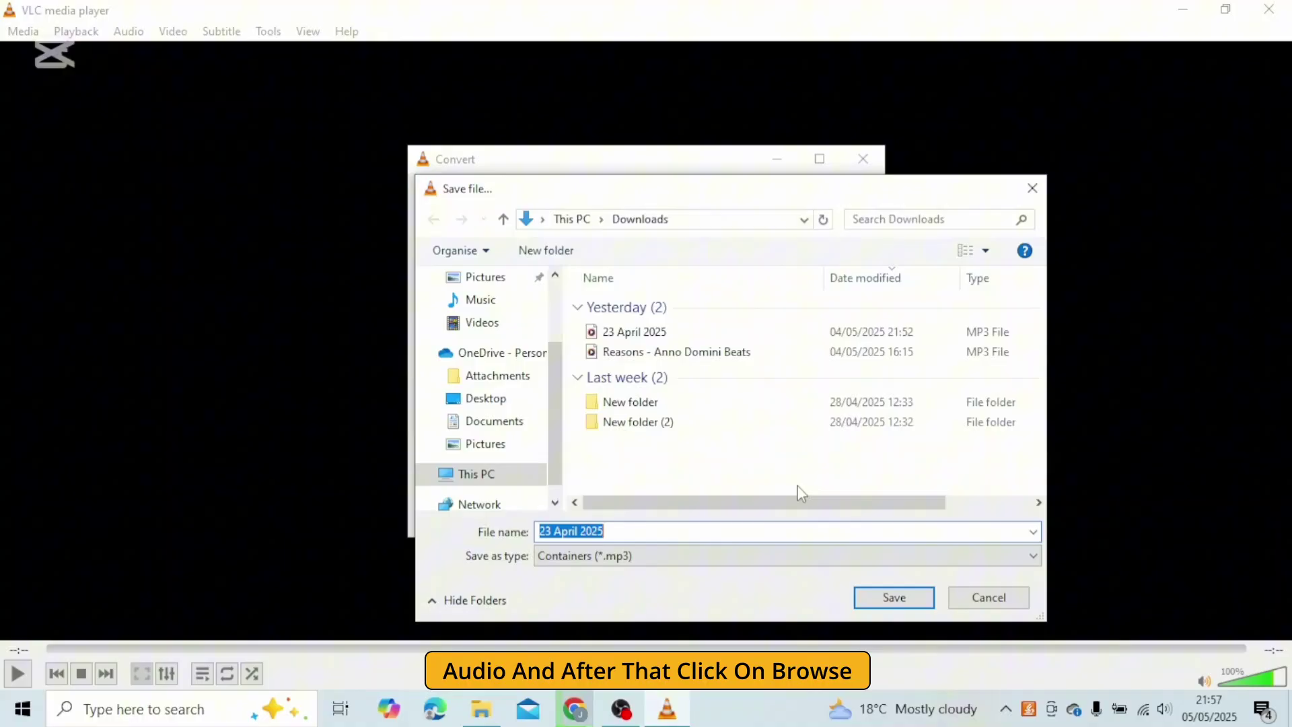
{"action": "left_click", "coordinate": [631, 527]}
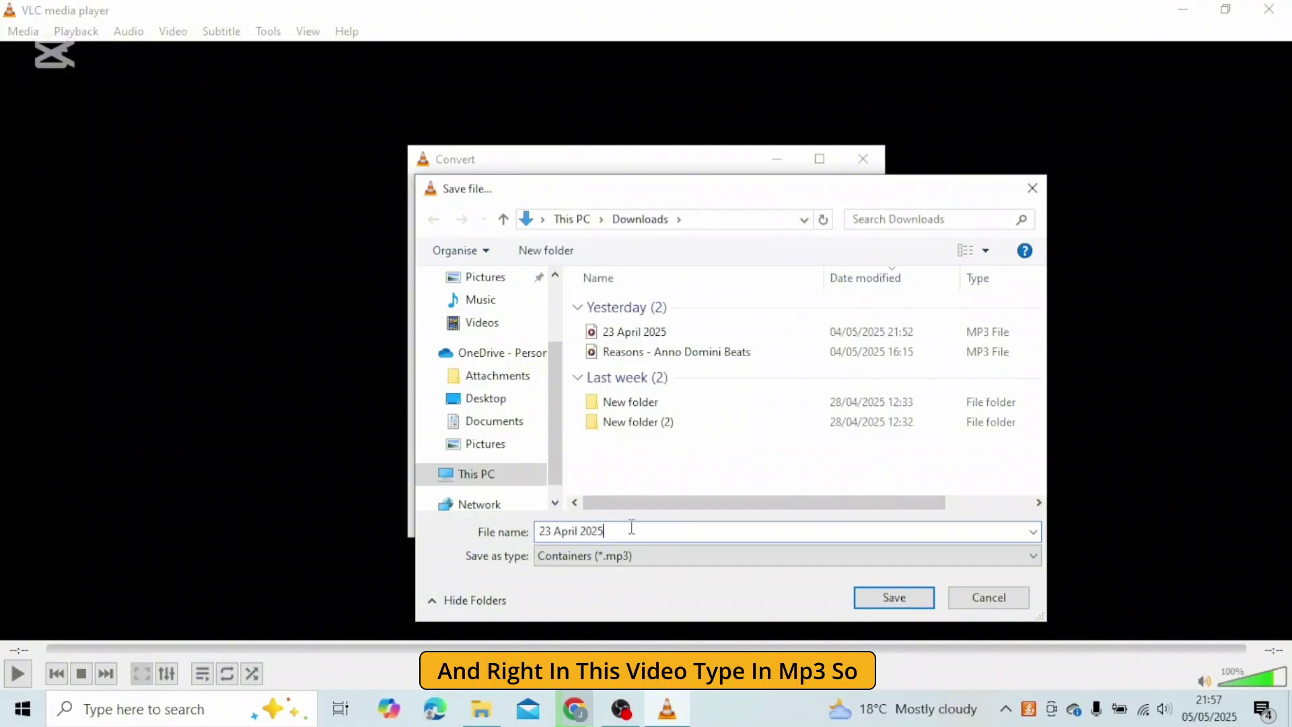
{"action": "type", "text": ".mp3"}
{"action": "left_click", "coordinate": [868, 596]}
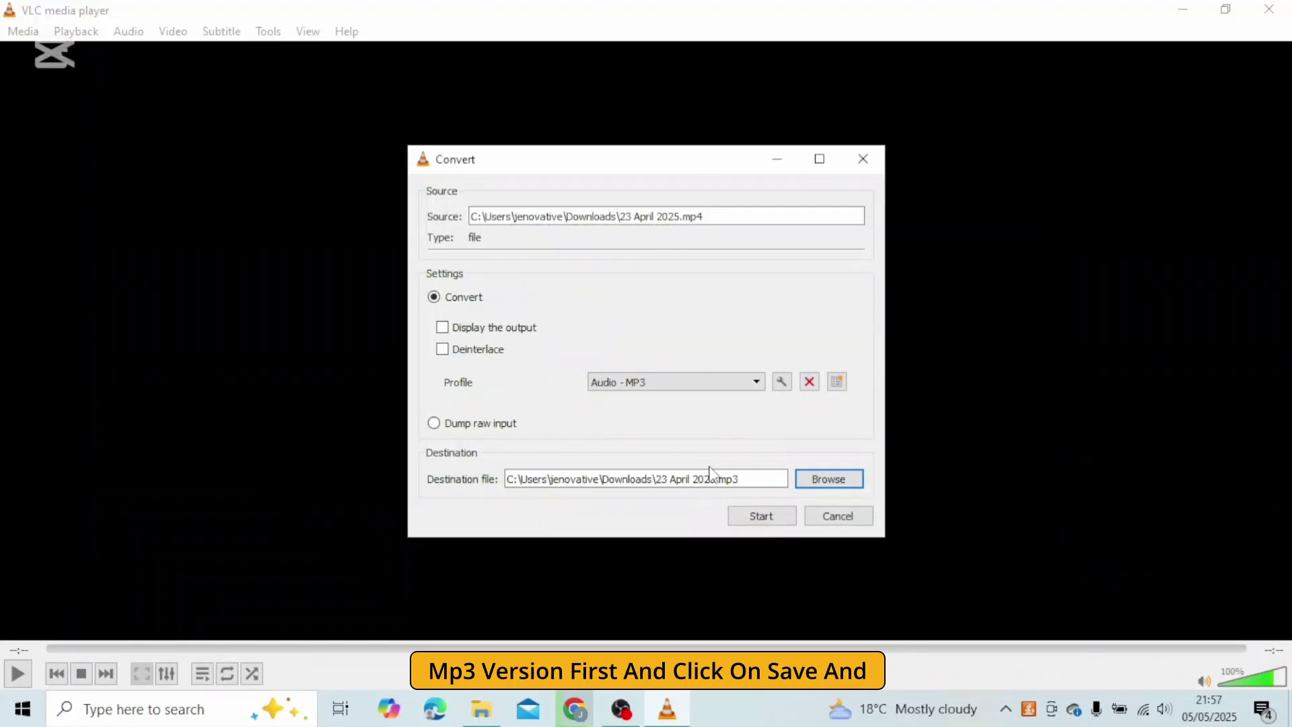
{"action": "left_click", "coordinate": [760, 513]}
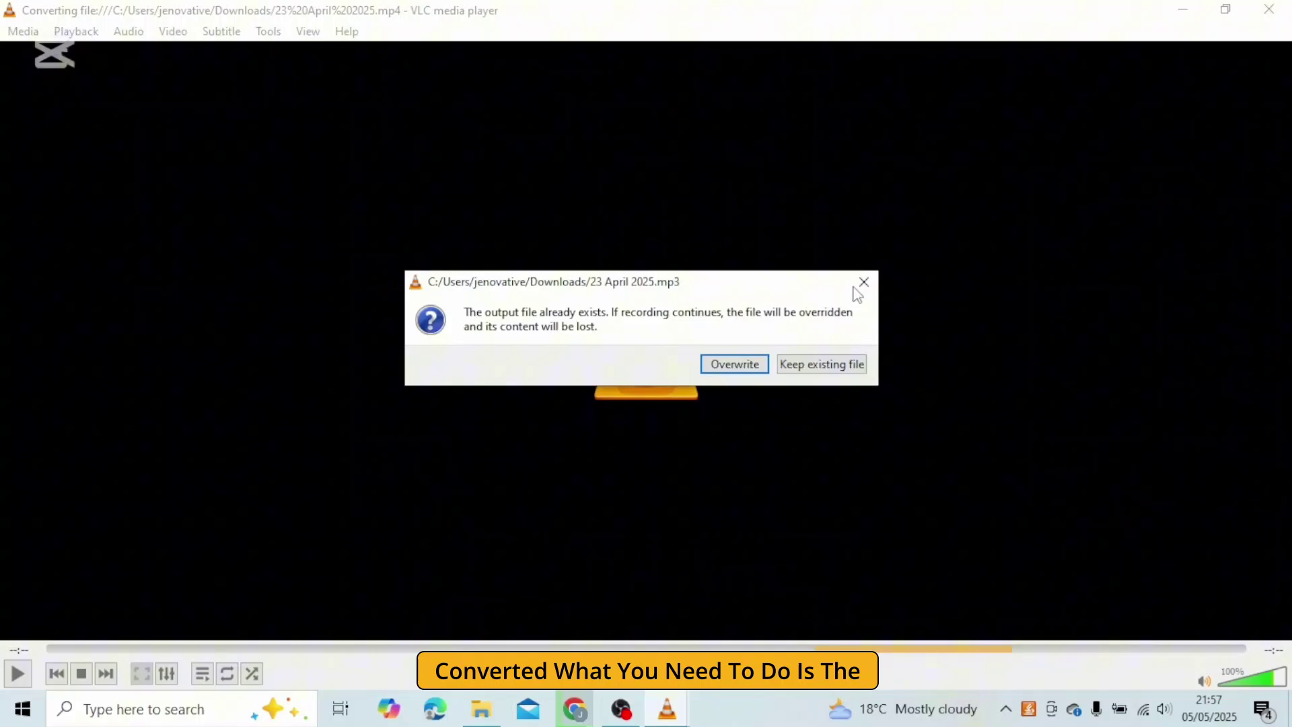
{"action": "left_click", "coordinate": [862, 284]}
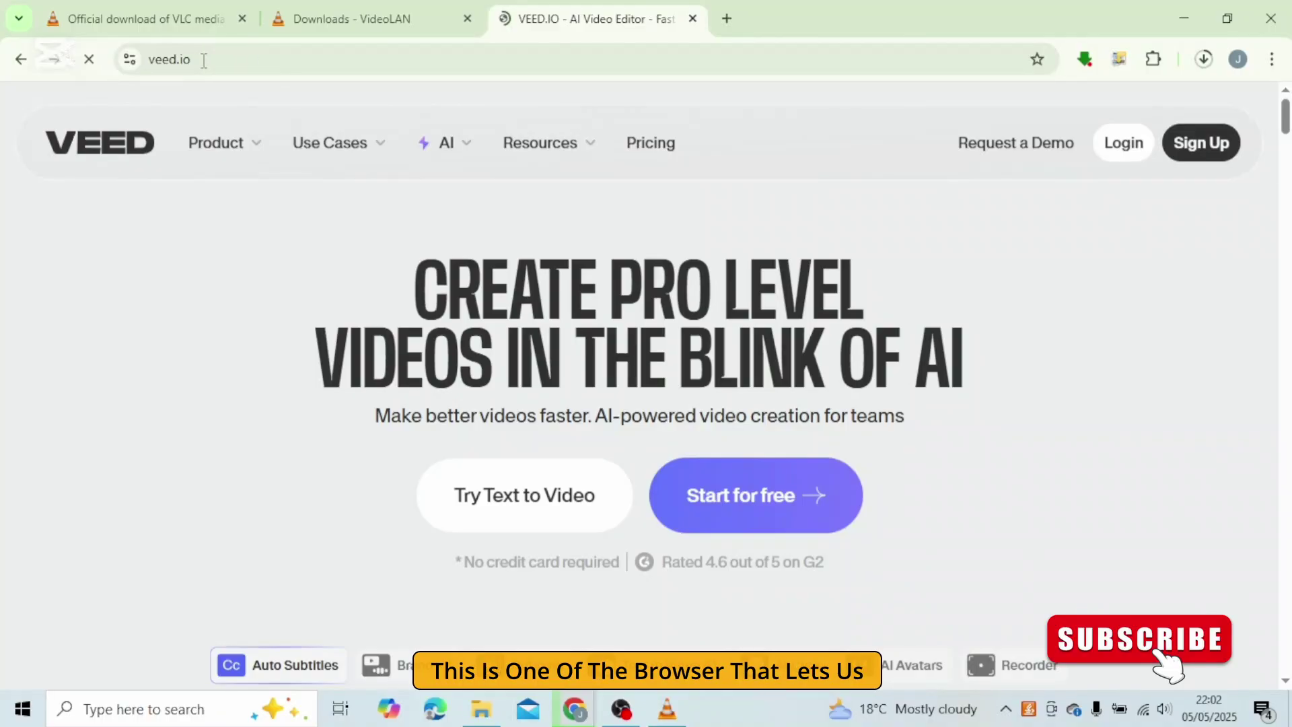
Go to veed.io and reach the logged-in VEED Home dashboard.
{"action": "left_click", "coordinate": [150, 59]}
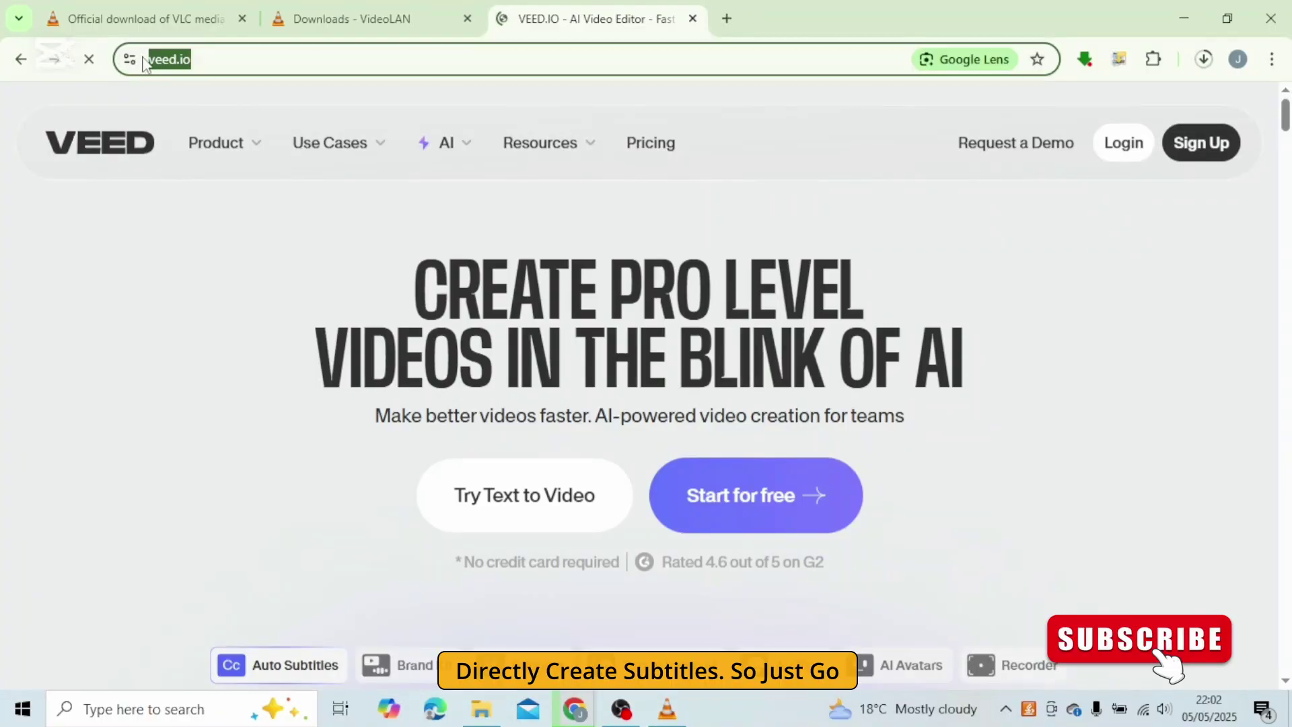
{"action": "left_click", "coordinate": [226, 239]}
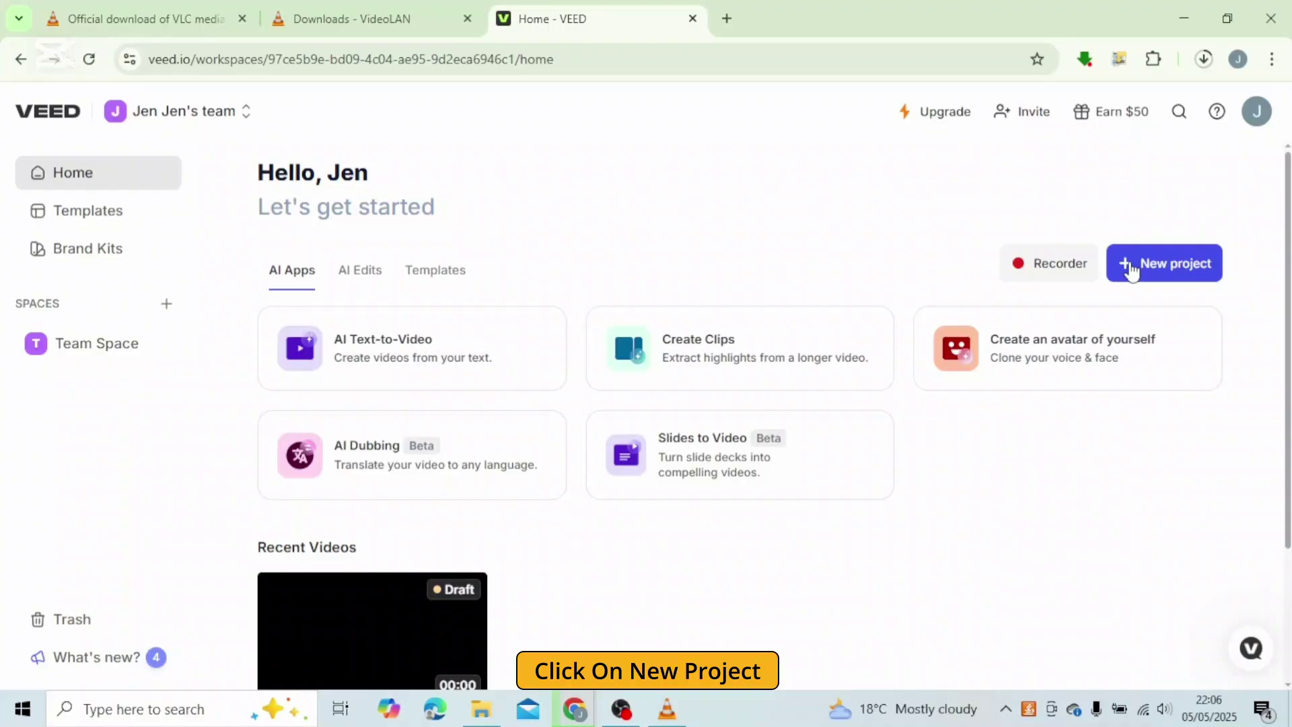
Create a new VEED project with the video and auto-generate English subtitles from its speech.
{"action": "left_click", "coordinate": [1130, 268]}
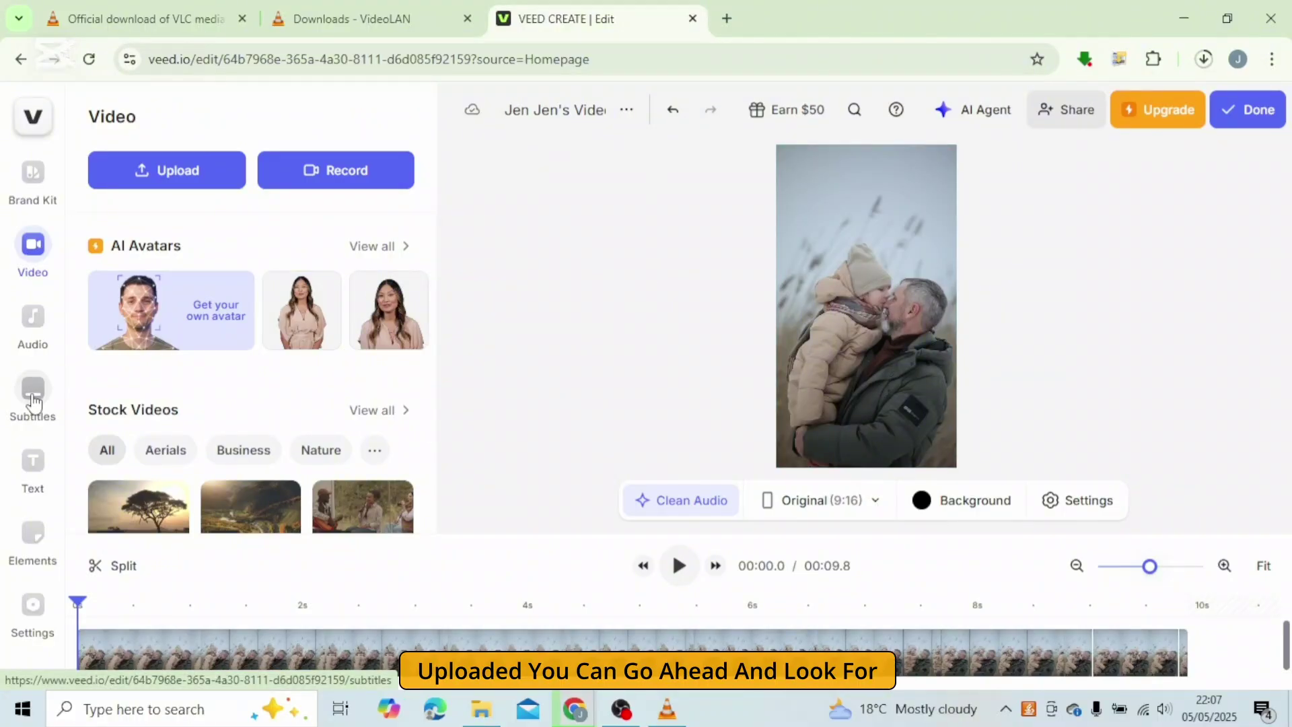
{"action": "left_click", "coordinate": [33, 403]}
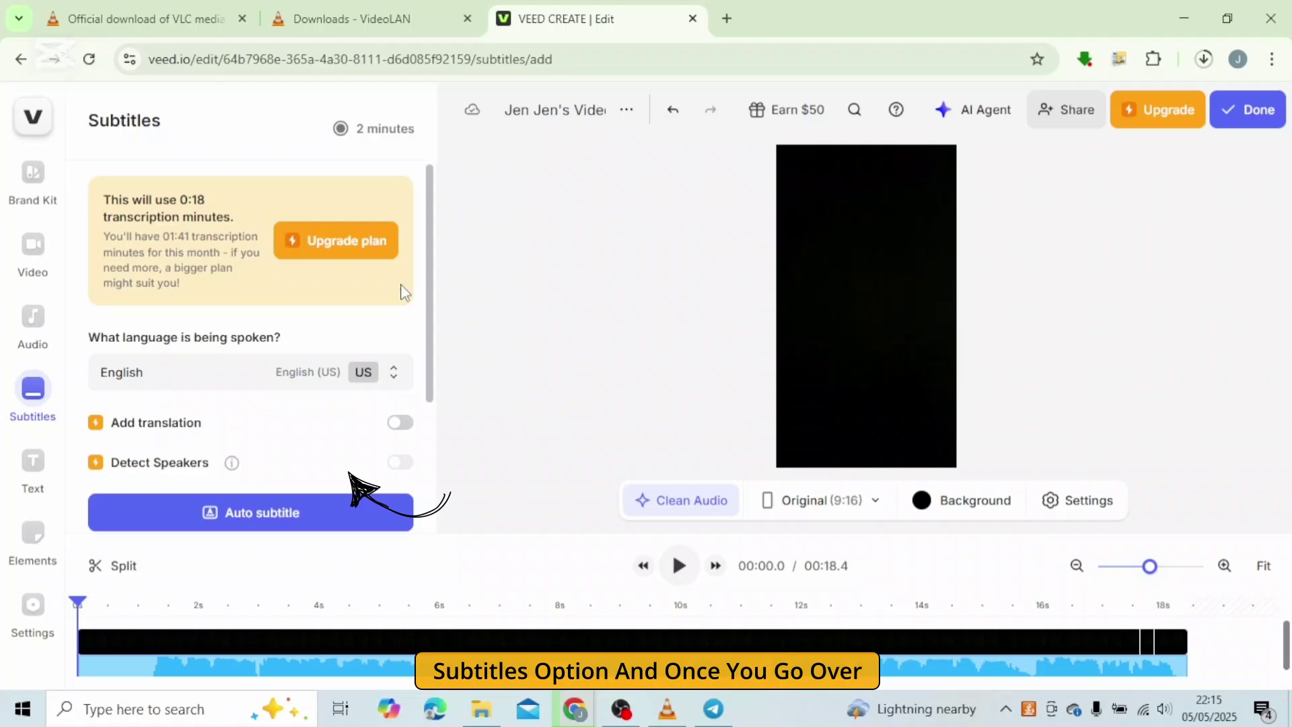
{"action": "scroll", "coordinate": [431, 345], "scroll_direction": "down", "scroll_amount": 1}
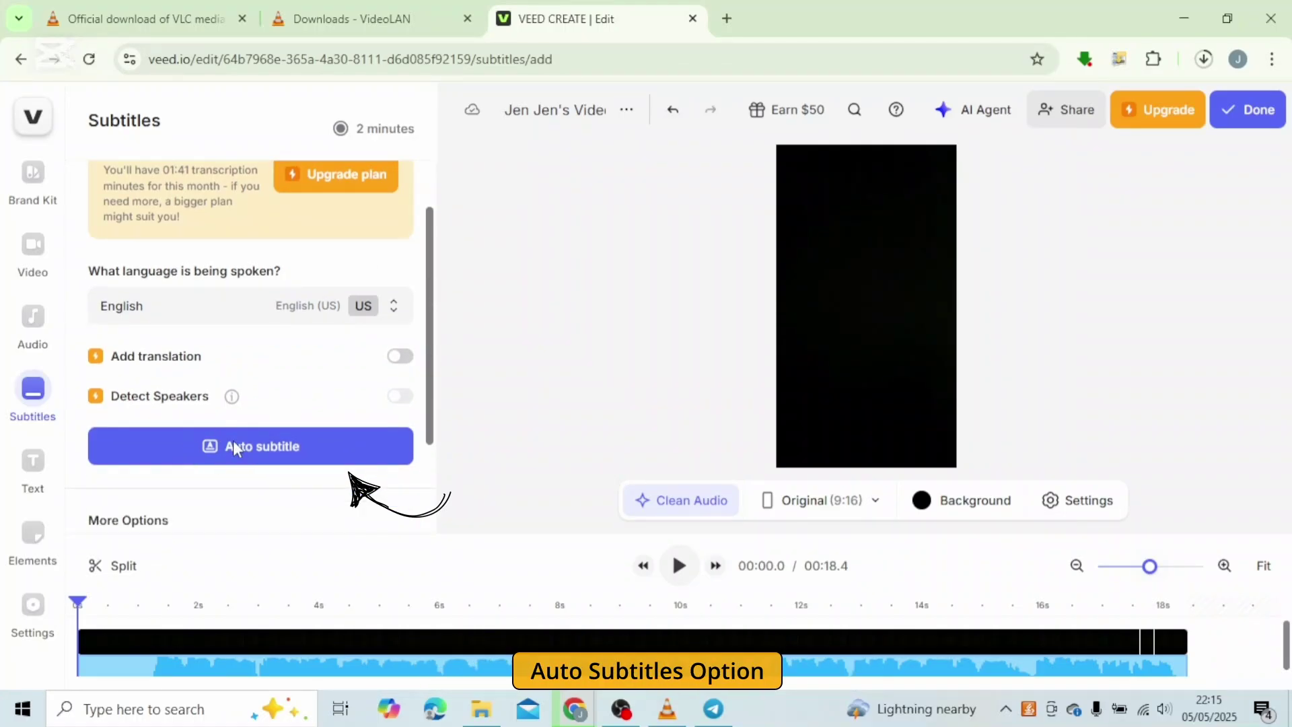
{"action": "scroll", "coordinate": [233, 440], "scroll_direction": "down", "scroll_amount": 1}
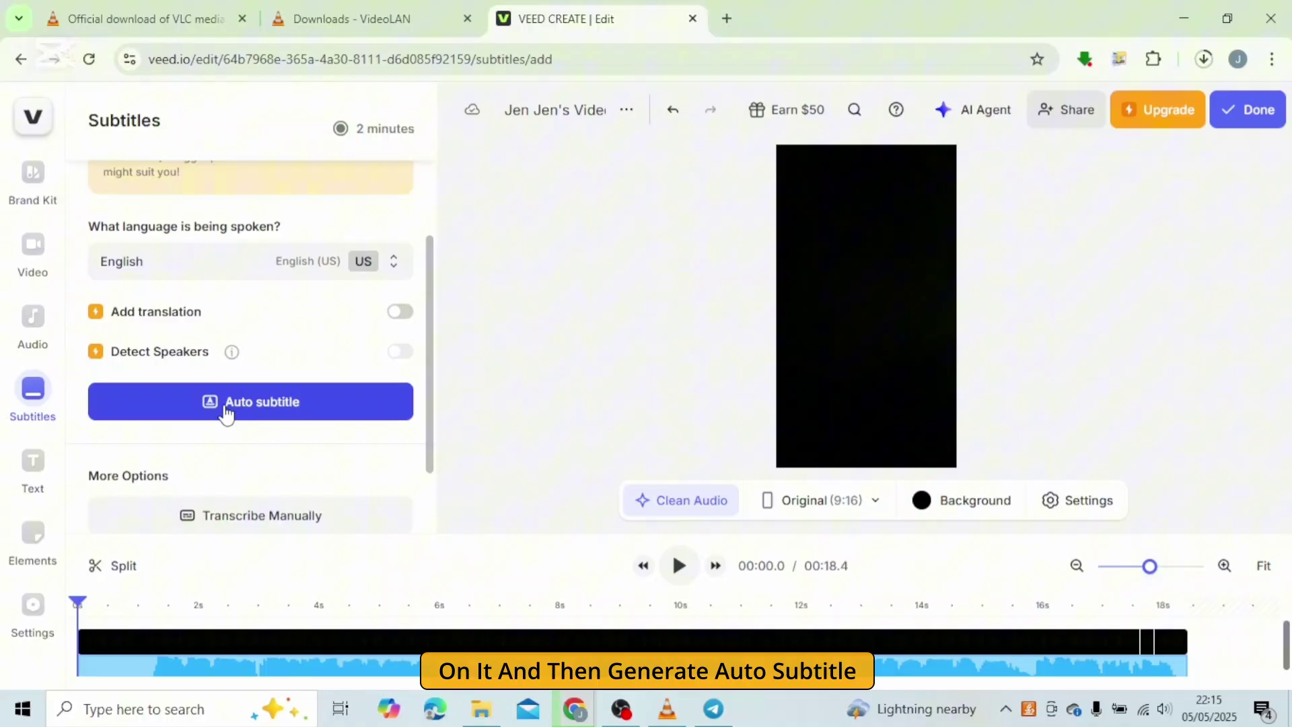
{"action": "left_click", "coordinate": [226, 415]}
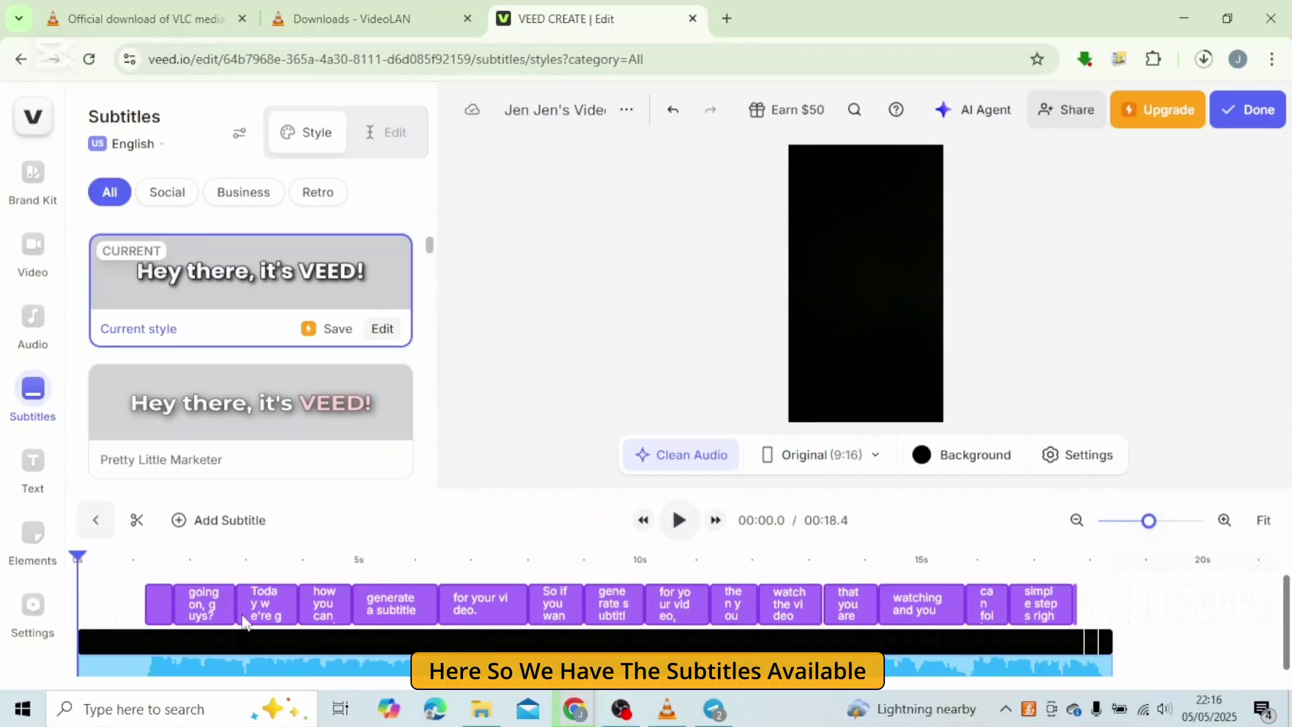
From the subtitle Edit view, download the subtitles in .SRT format and close the subscription popup.
{"action": "left_click", "coordinate": [952, 595]}
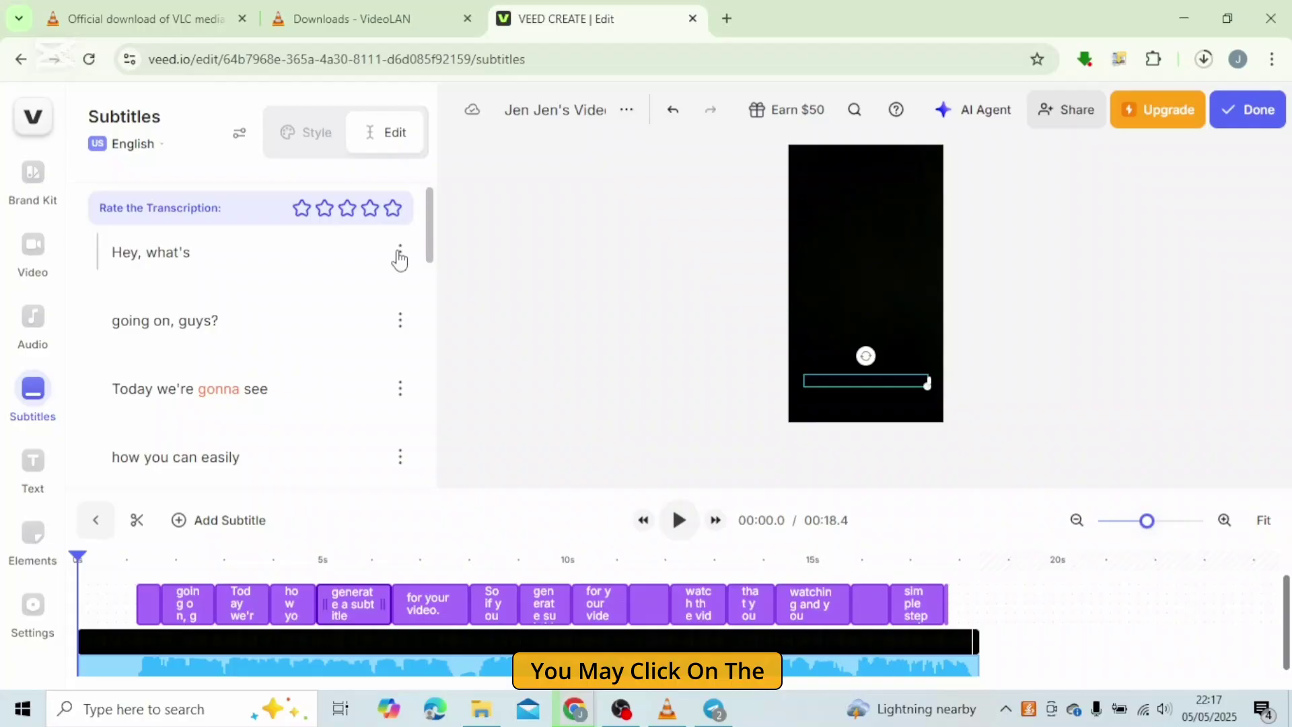
{"action": "left_click", "coordinate": [399, 255]}
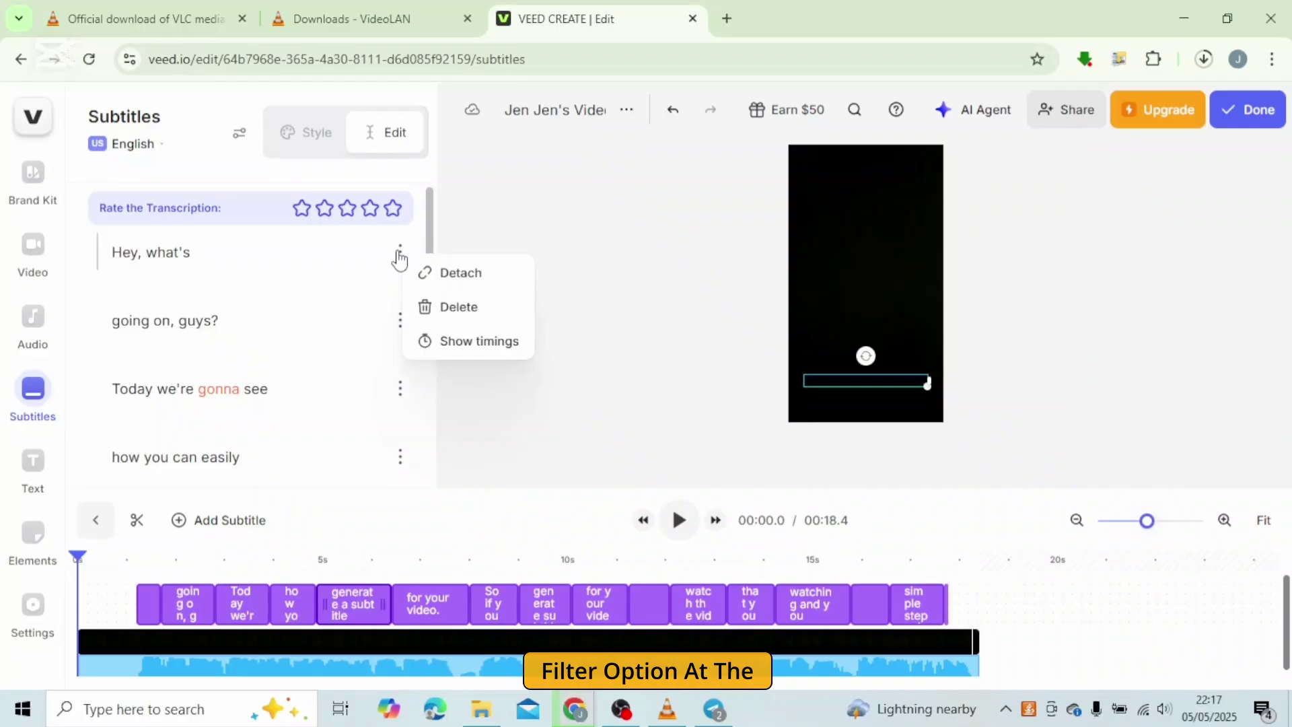
{"action": "left_click", "coordinate": [234, 143]}
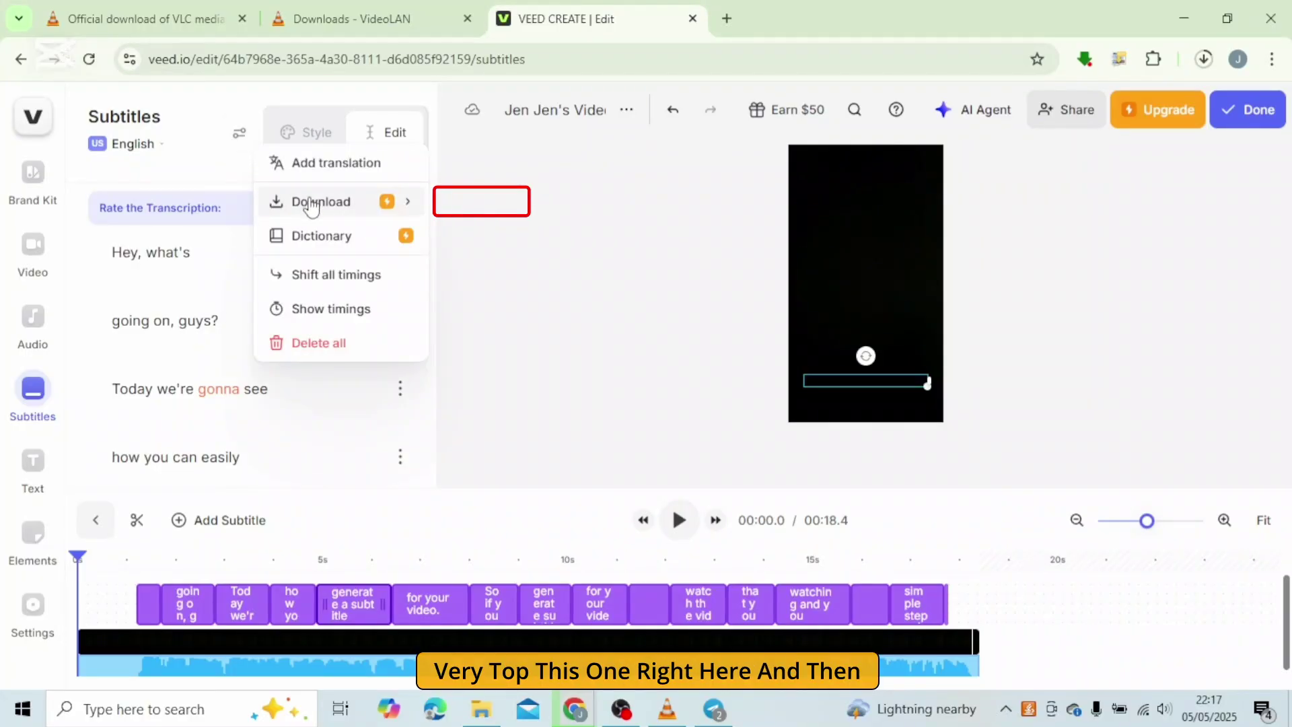
{"action": "mouse_move", "coordinate": [306, 205]}
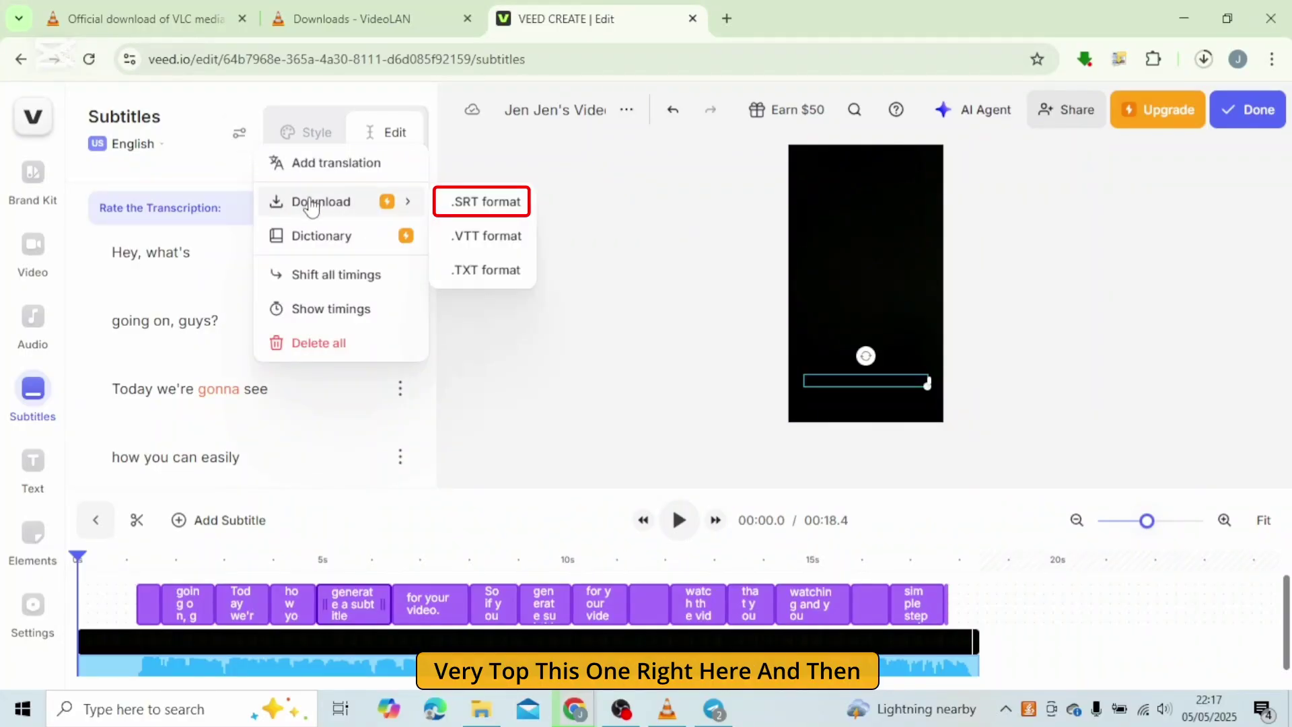
{"action": "left_click", "coordinate": [456, 207]}
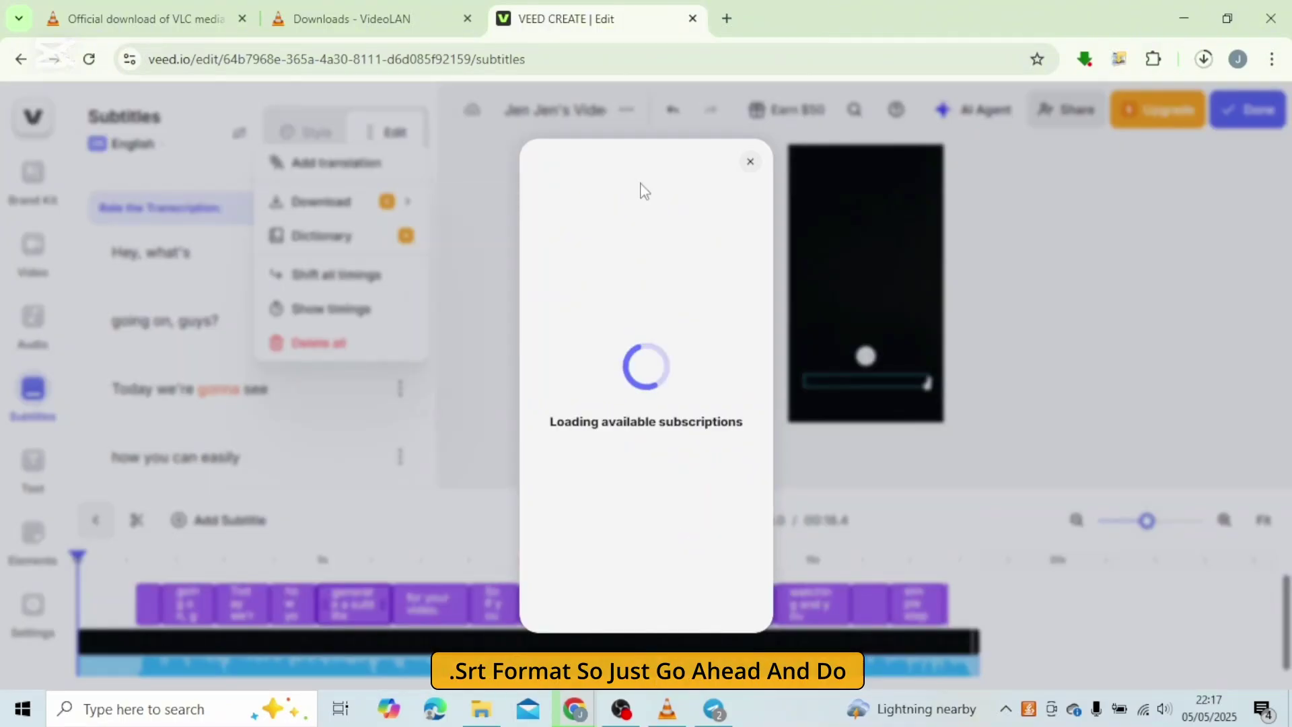
{"action": "left_click", "coordinate": [749, 171]}
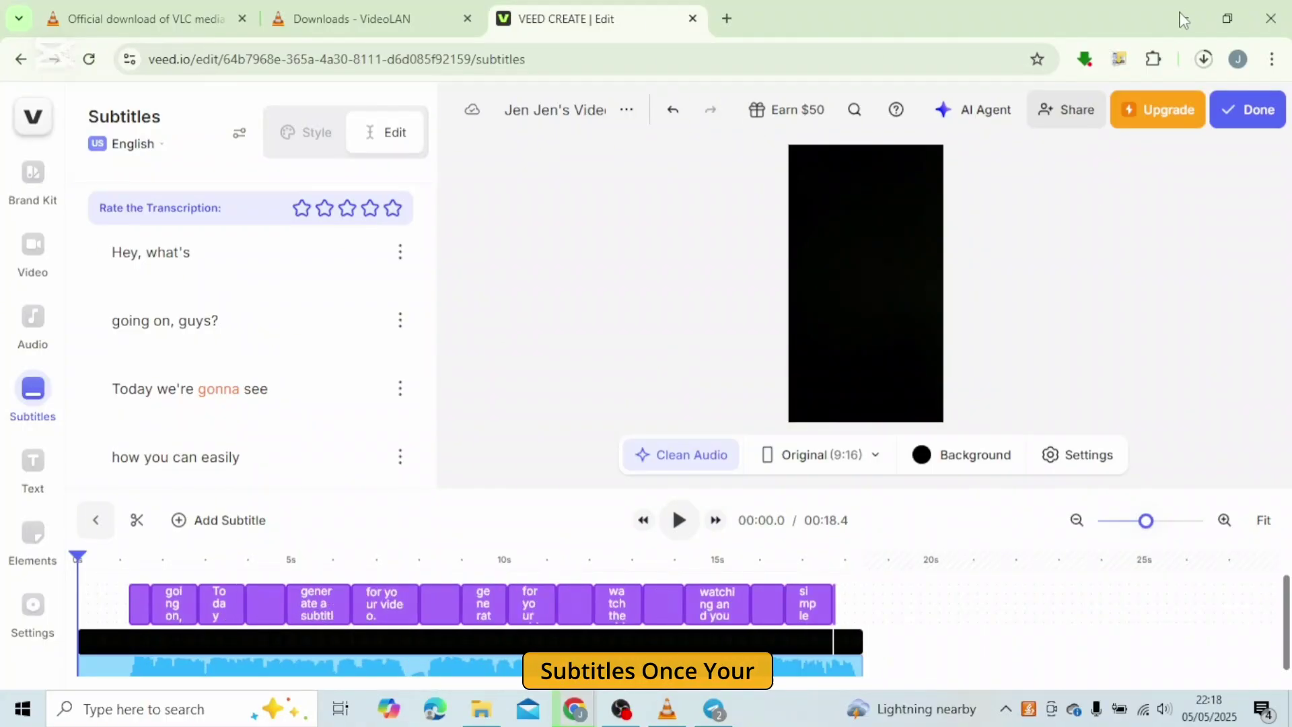
Minimize Chrome, choose Subtitle > Add Subtitle File in VLC, then reveal the desktop.
{"action": "left_click", "coordinate": [1183, 18]}
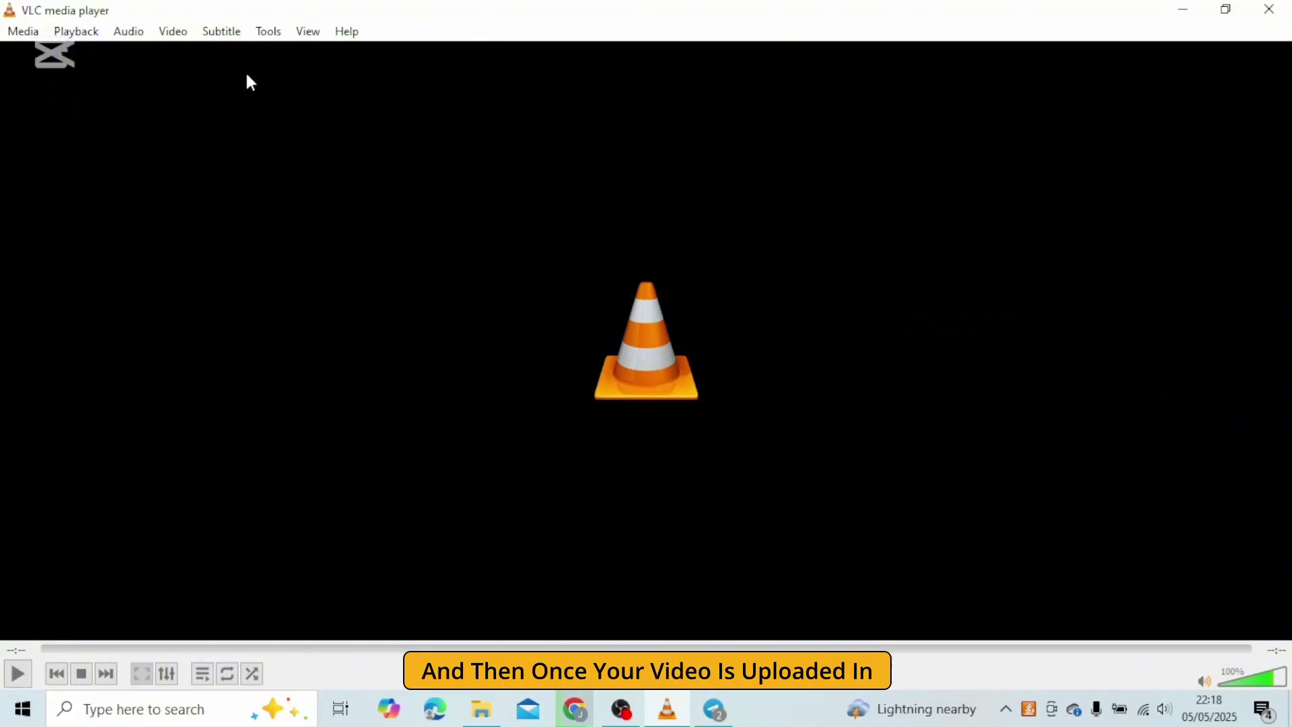
{"action": "left_click", "coordinate": [222, 33]}
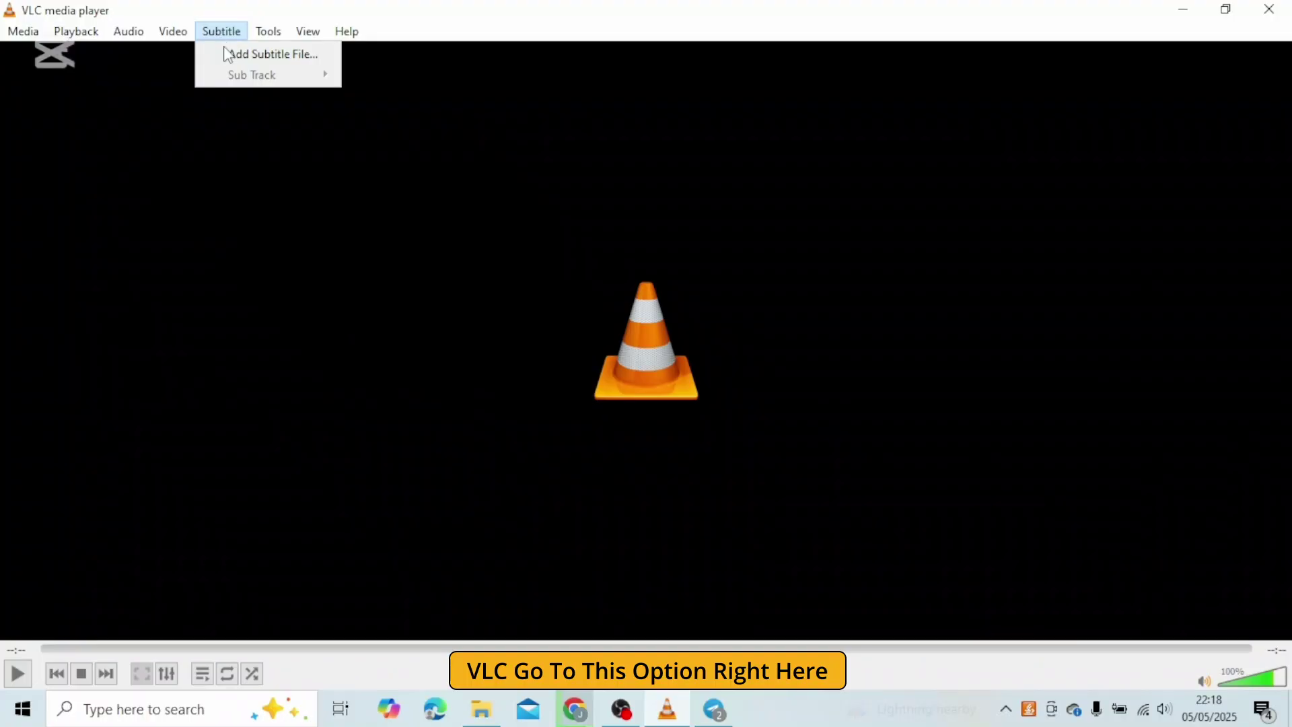
{"action": "left_click", "coordinate": [251, 62]}
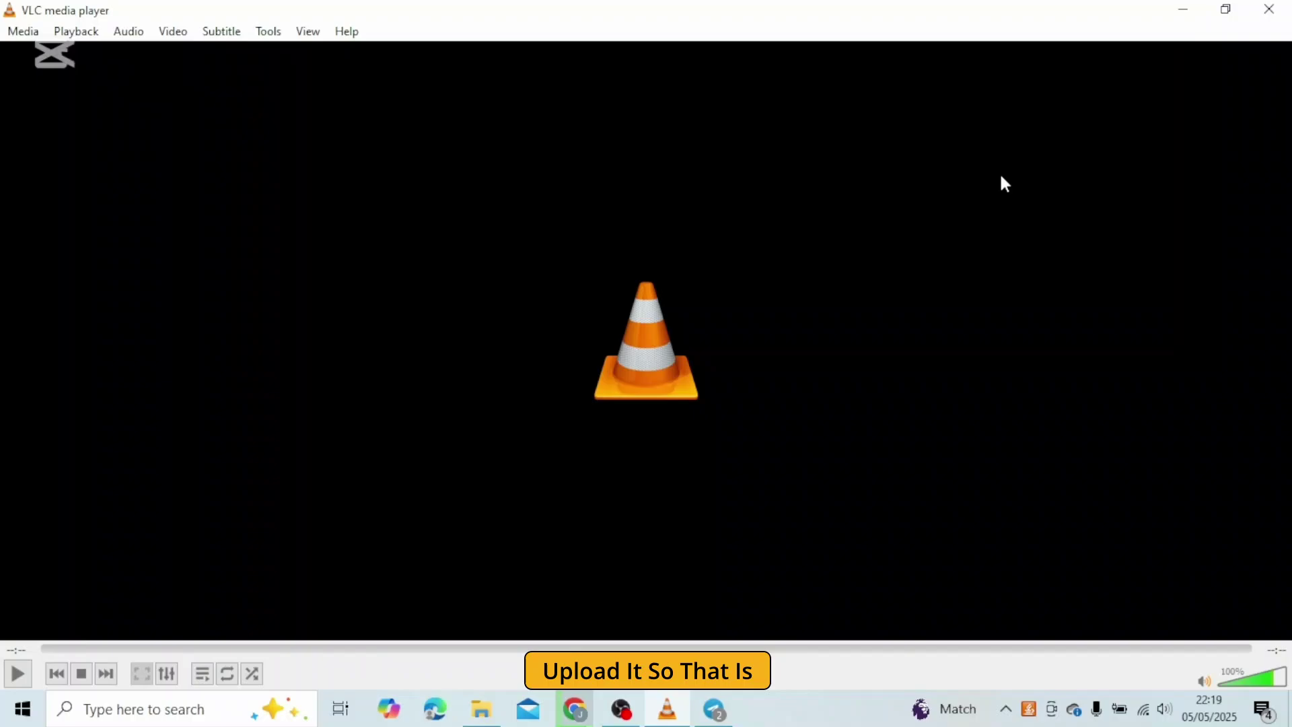
{"action": "key", "text": "super+d"}
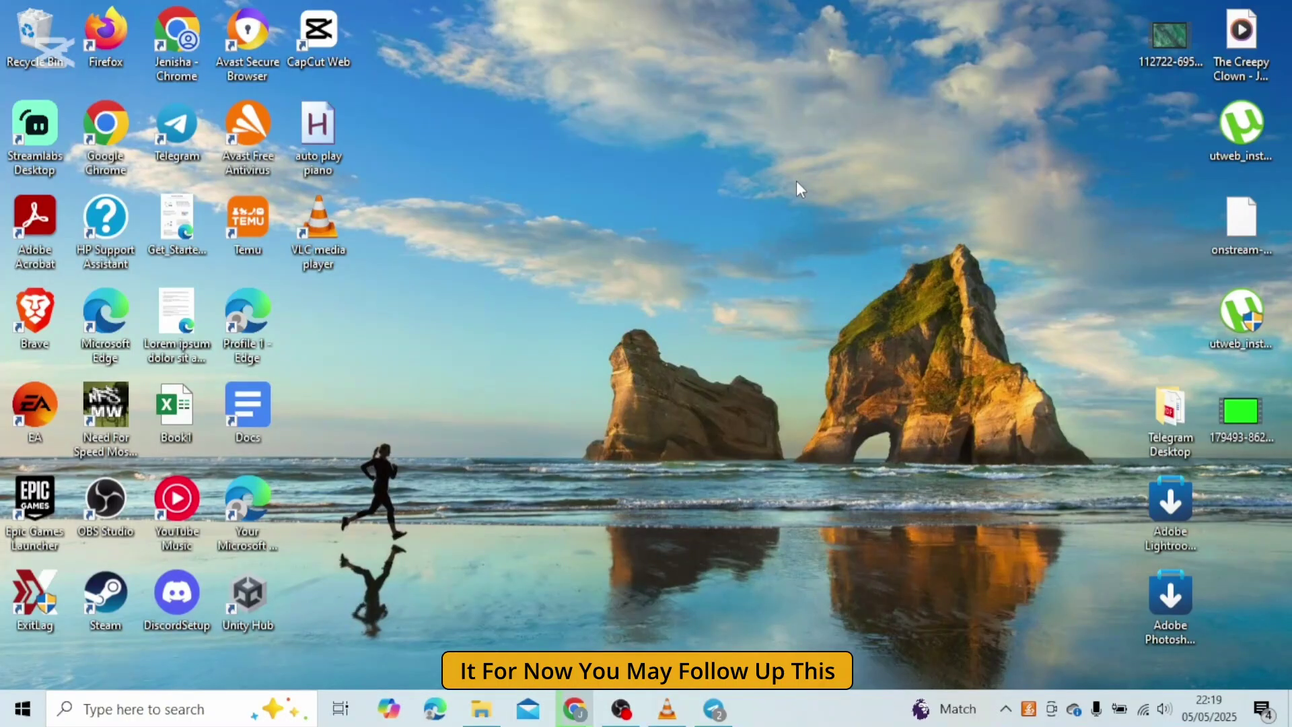